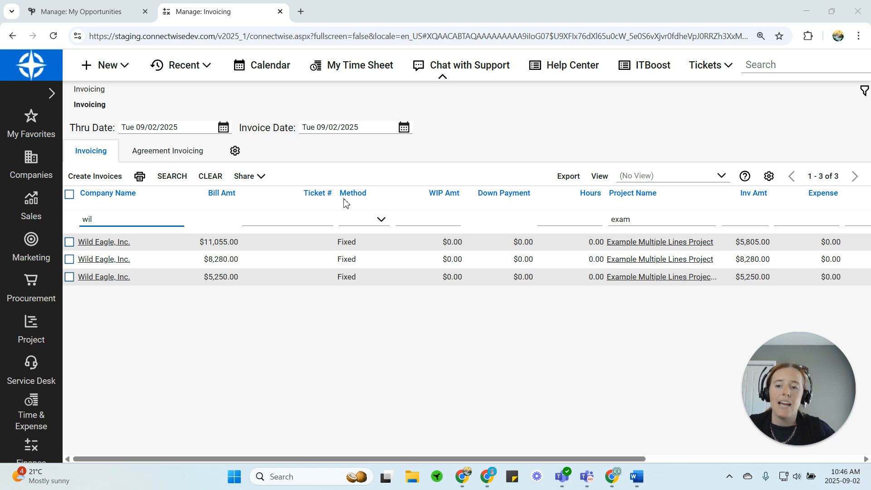
# - Open Finance Invoicing, filter it by project name "exampl" and company name "Wil", and widen the Project Name column
pyautogui.click(31, 450)
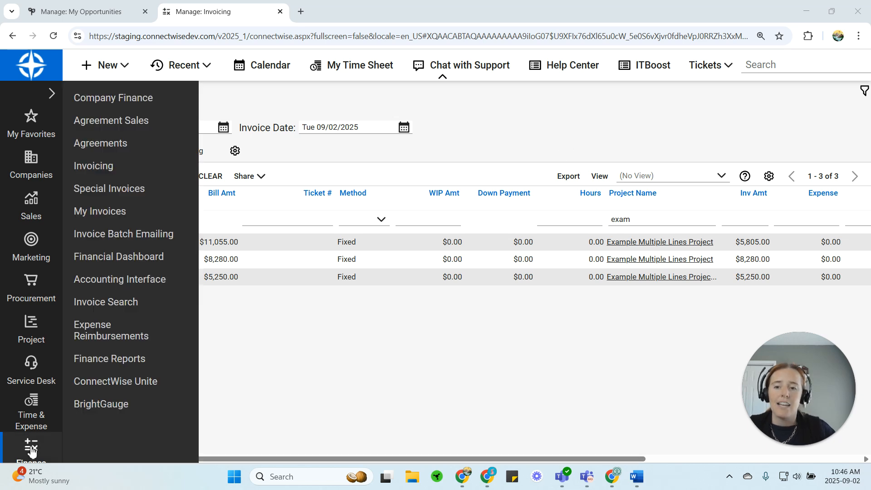
pyautogui.click(99, 167)
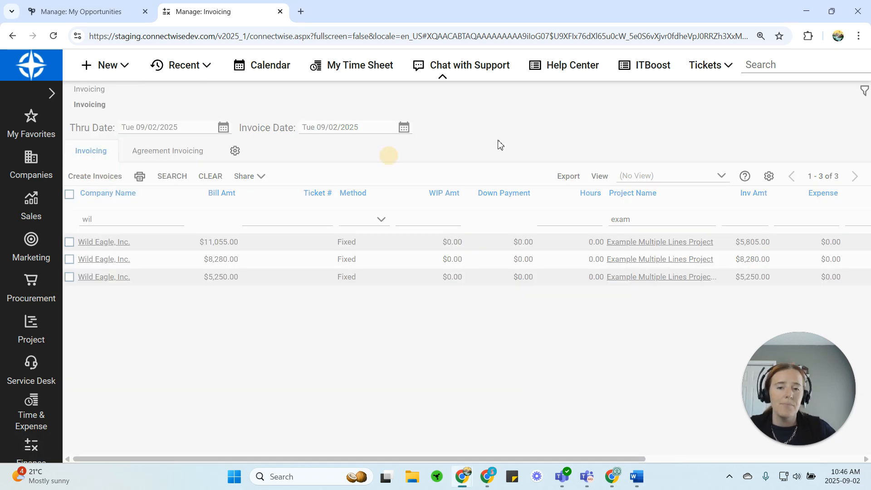
pyautogui.click(172, 176)
pyautogui.click(650, 218)
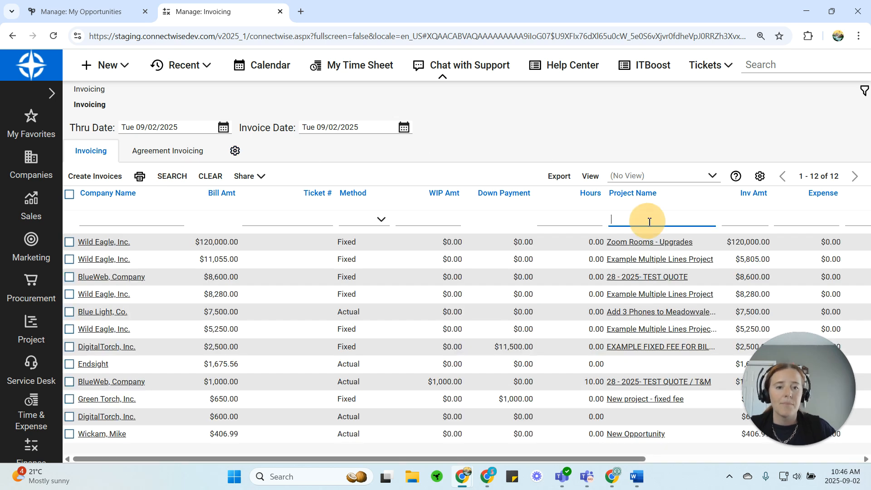
pyautogui.write('exampl')
pyautogui.press('Return')
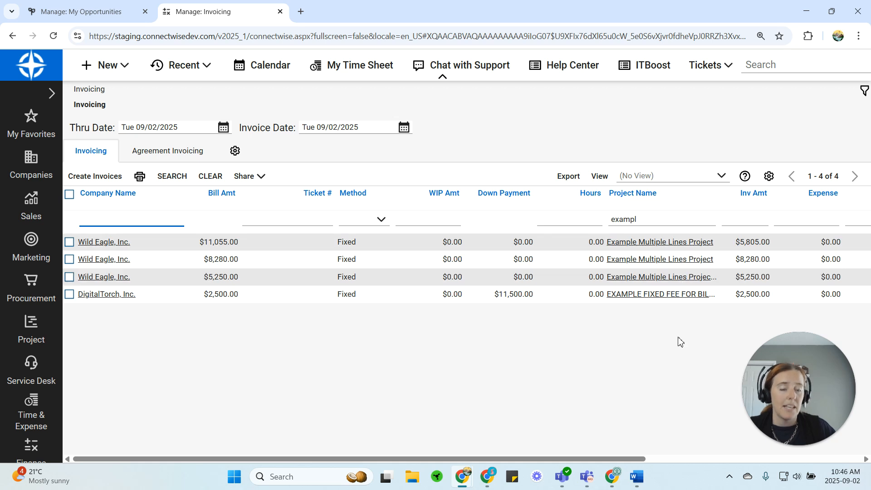
pyautogui.write('Wil')
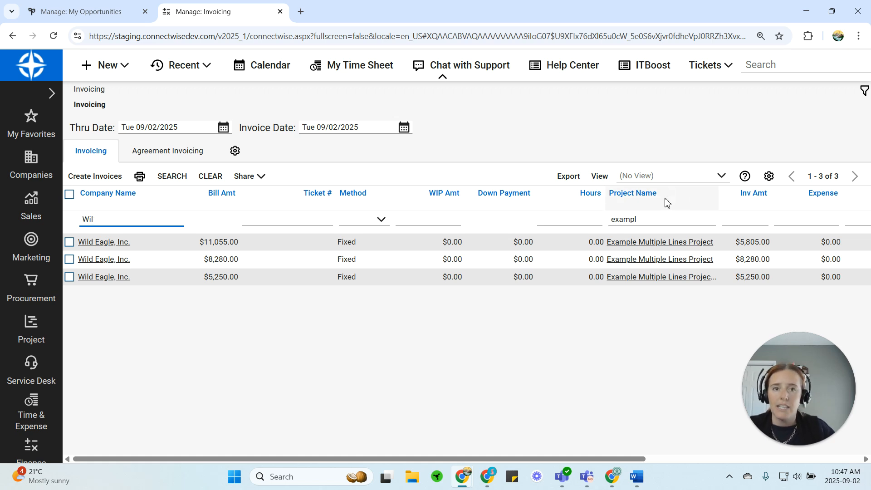
pyautogui.moveTo(719, 195); pyautogui.dragTo(808, 196)
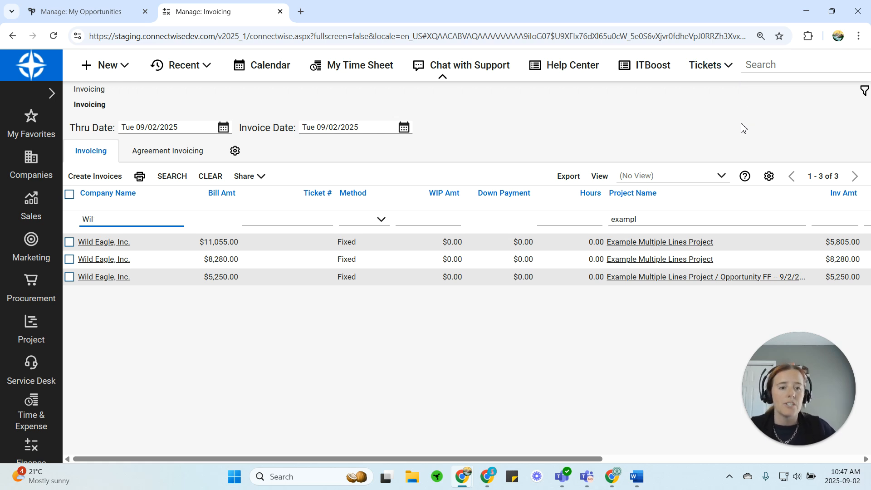
# - Open the project from the Opportunity FF invoicing line and bring up Phase 1 of its work plan at the billing amount
pyautogui.click(722, 283)
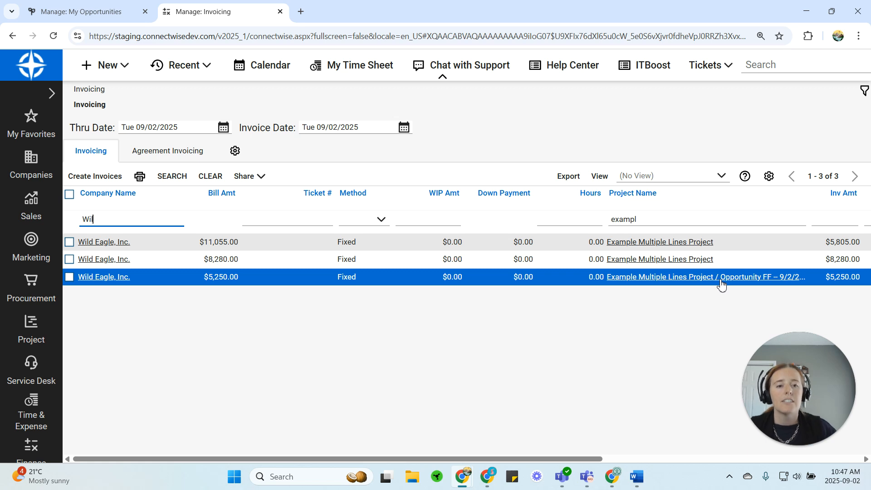
pyautogui.click(721, 280)
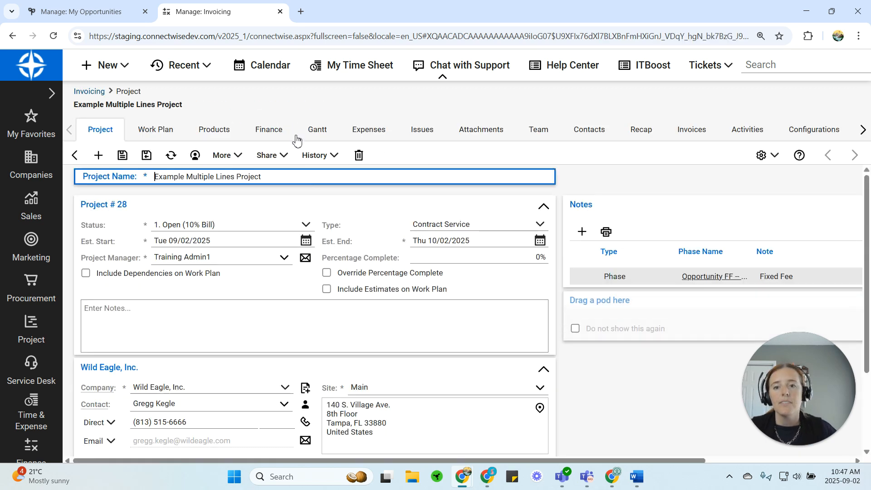
pyautogui.click(149, 134)
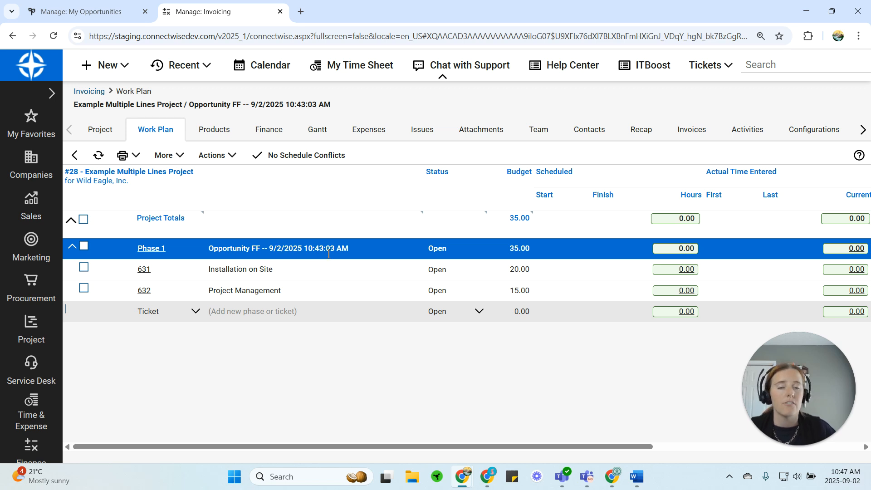
pyautogui.click(151, 249)
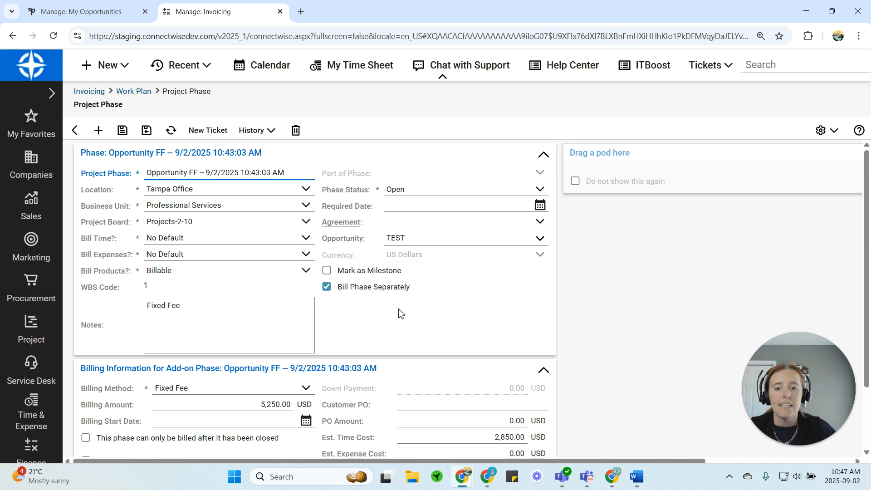
pyautogui.click(248, 405)
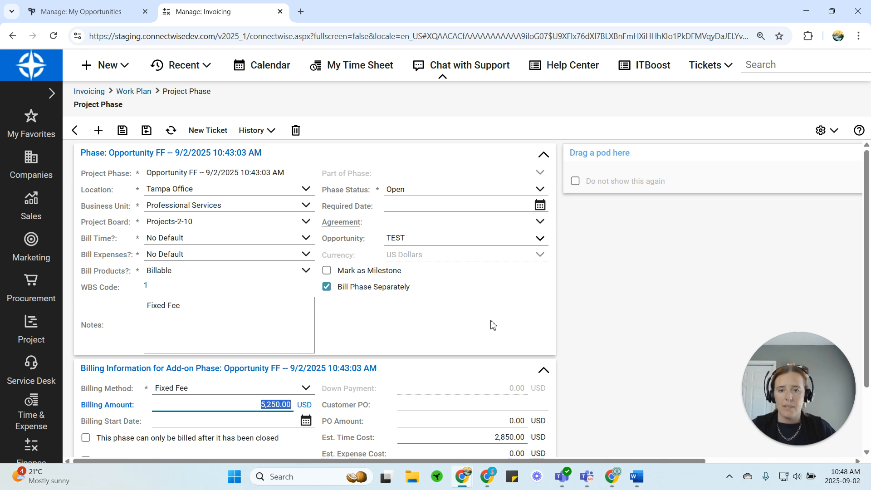
# - Turn off Bill Phase Separately for the Opportunity FF phase, then save and close the phase
pyautogui.click(327, 287)
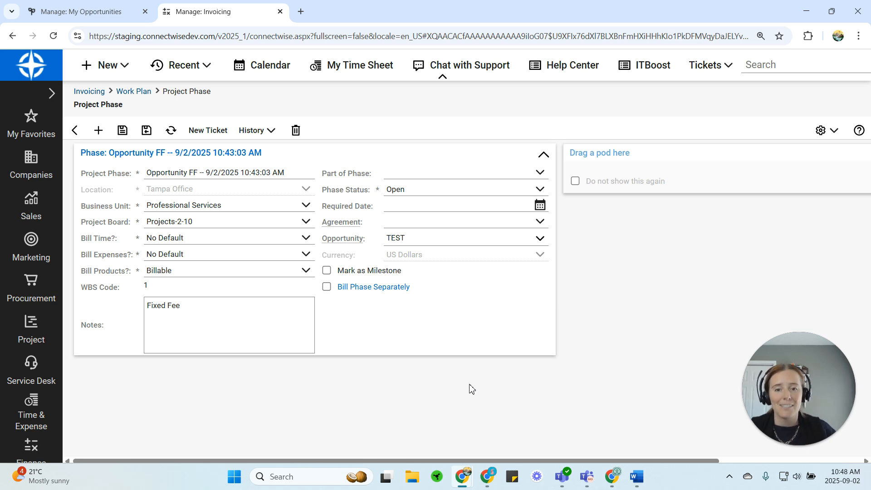
pyautogui.click(326, 288)
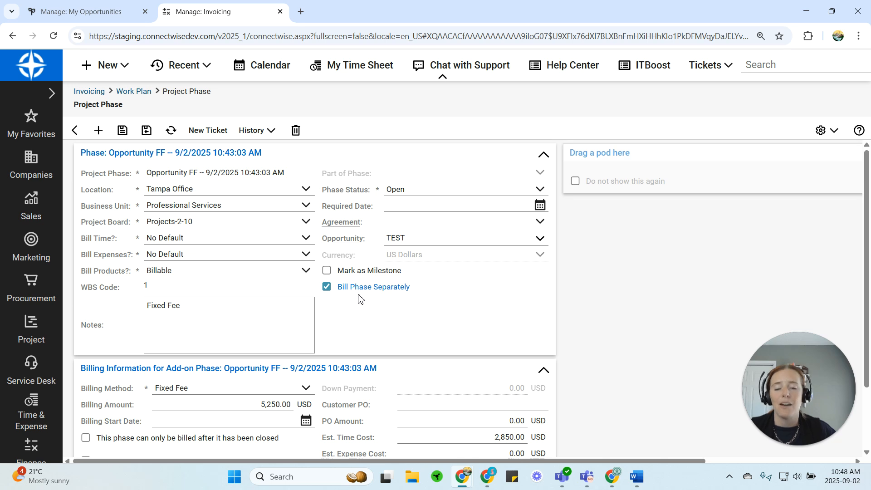
pyautogui.click(327, 287)
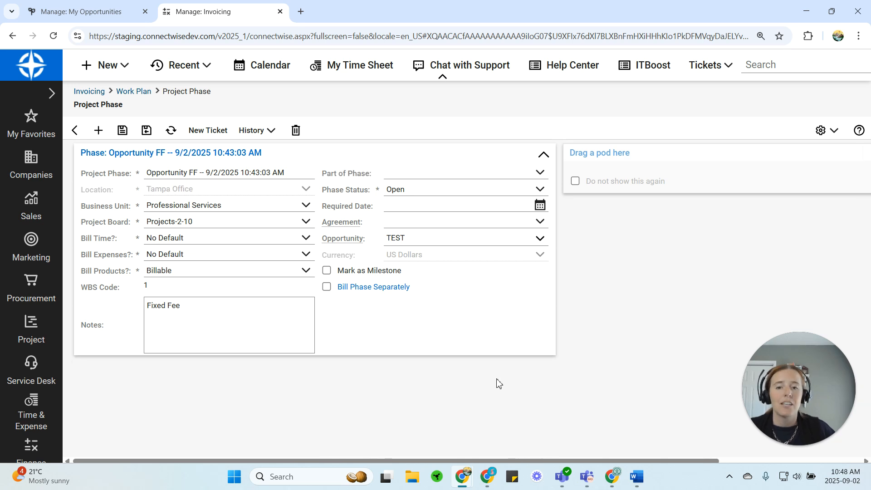
pyautogui.click(146, 130)
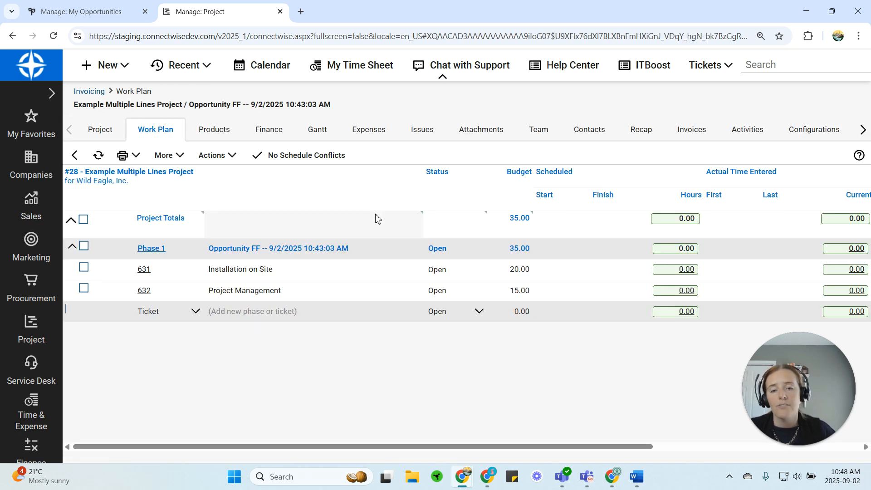
# - Open the project's finance information at the base project's Billing Amount
pyautogui.click(271, 132)
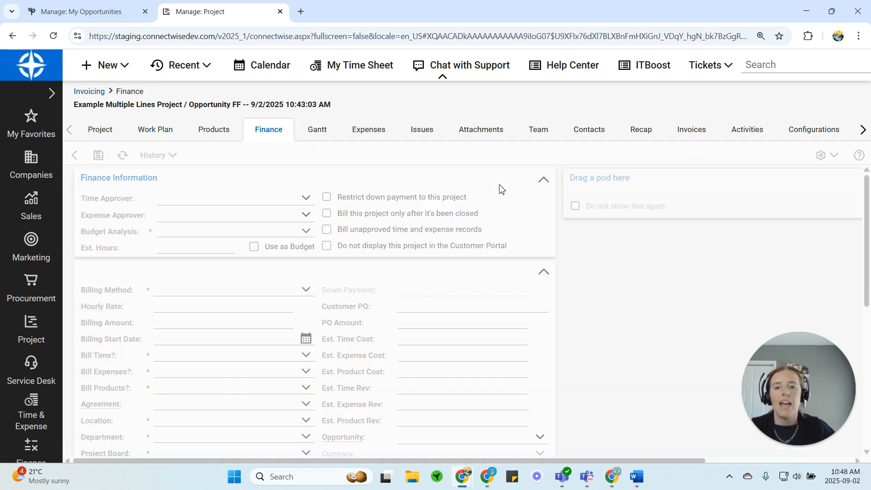
pyautogui.click(253, 308)
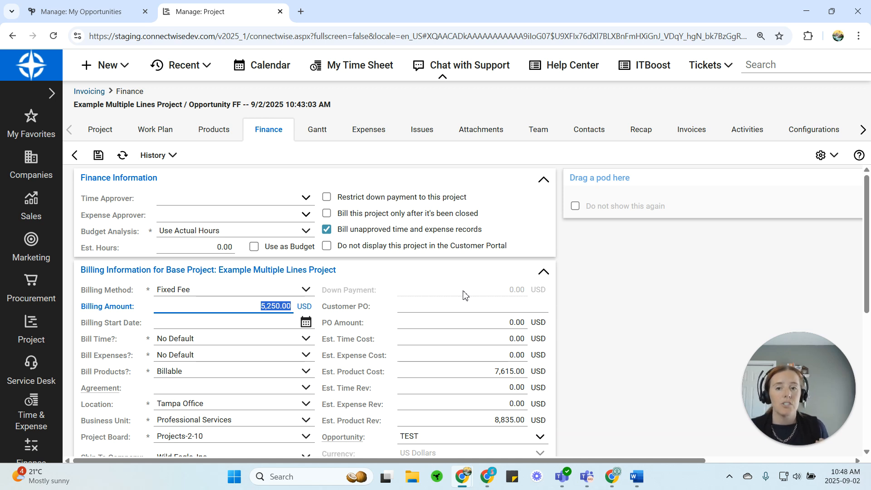
# - Try the Actual Rates billing method for the base project, return to Fixed Fee with a billing amount of 0, and repeat the switch
pyautogui.click(306, 292)
pyautogui.click(256, 305)
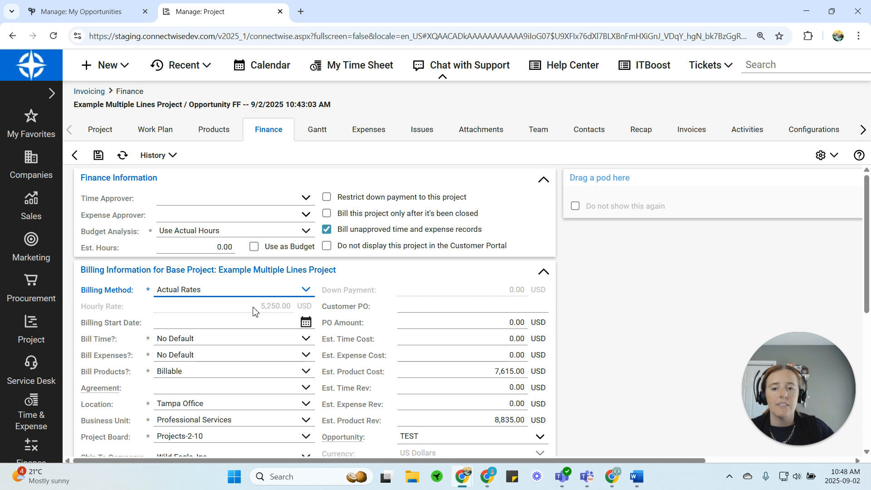
pyautogui.click(305, 290)
pyautogui.click(278, 317)
pyautogui.click(279, 304)
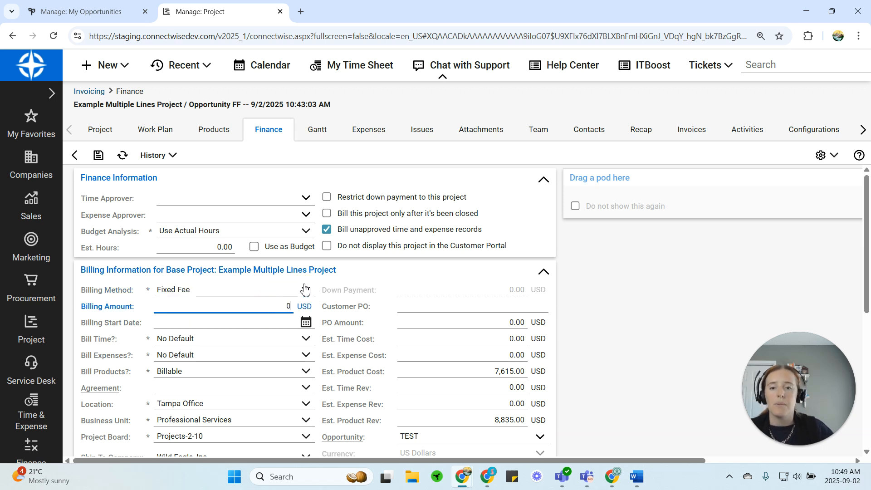
pyautogui.click(307, 292)
pyautogui.click(266, 305)
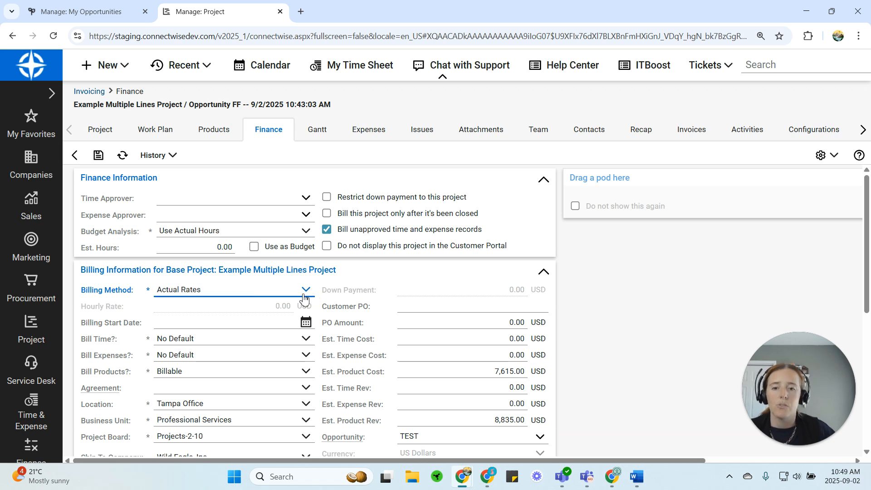
pyautogui.click(306, 290)
pyautogui.click(241, 320)
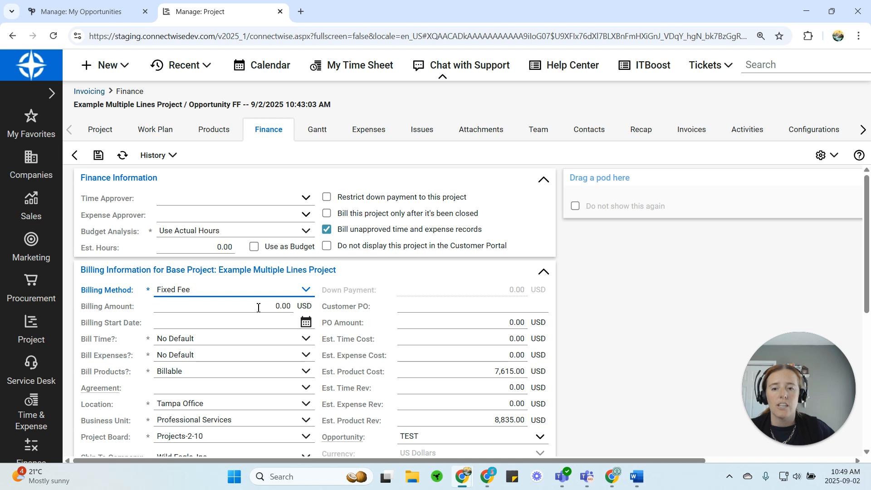
# - Set the base project's fixed-fee Billing Amount to 5,250.00 USD and save the finance record
pyautogui.click(259, 308)
pyautogui.write('5,250.00')
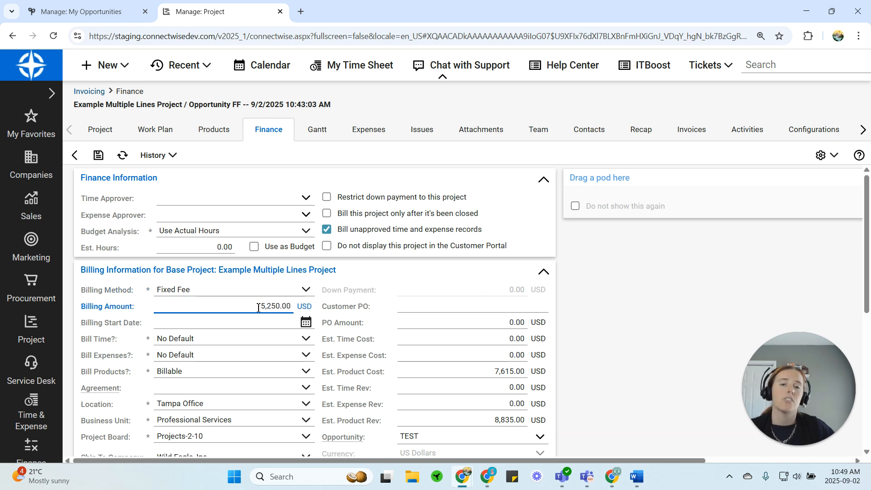
pyautogui.click(99, 156)
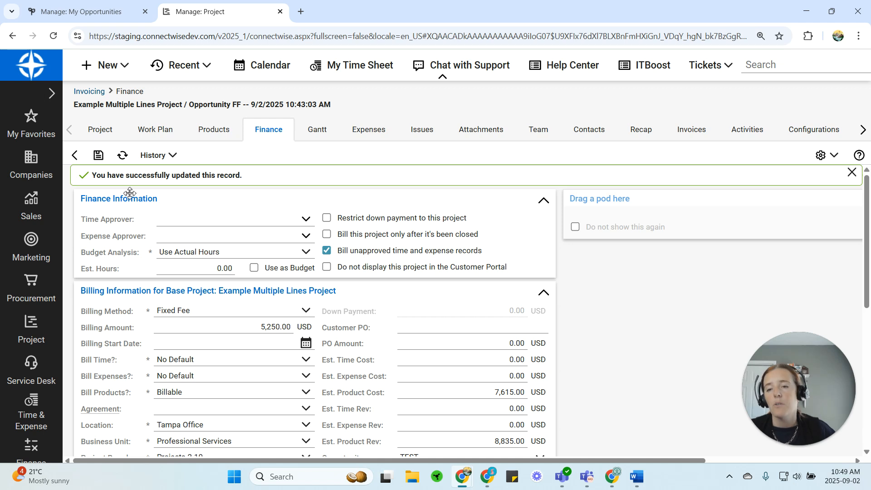
# - Return to the Invoicing list, refresh its results, and review the products on the Wild Eagle line billed at $11,055.00
pyautogui.click(93, 94)
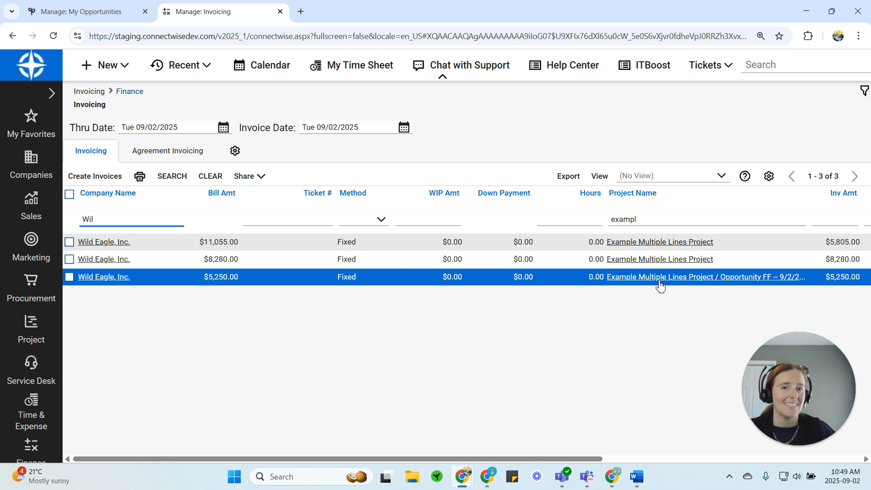
pyautogui.click(190, 177)
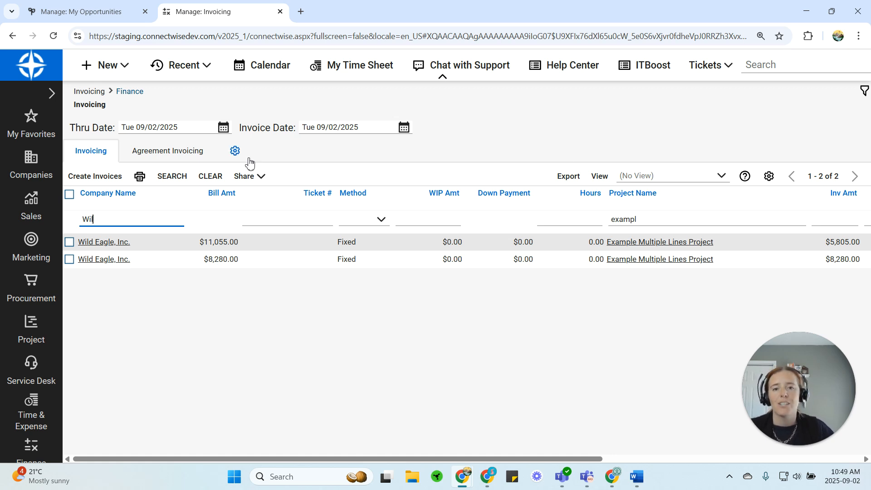
pyautogui.click(105, 245)
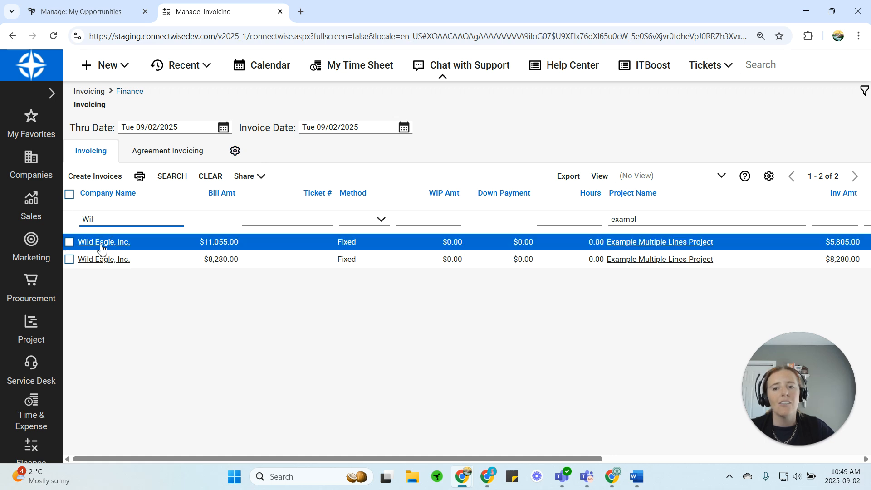
pyautogui.click(101, 245)
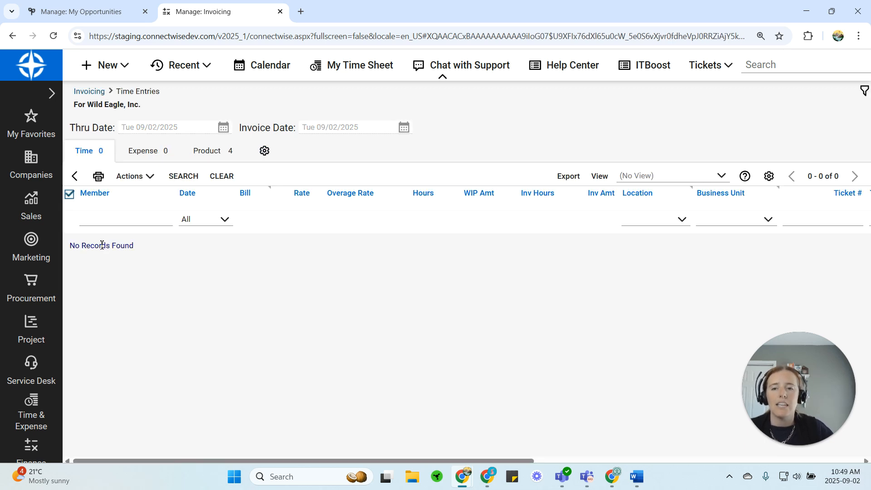
pyautogui.click(218, 155)
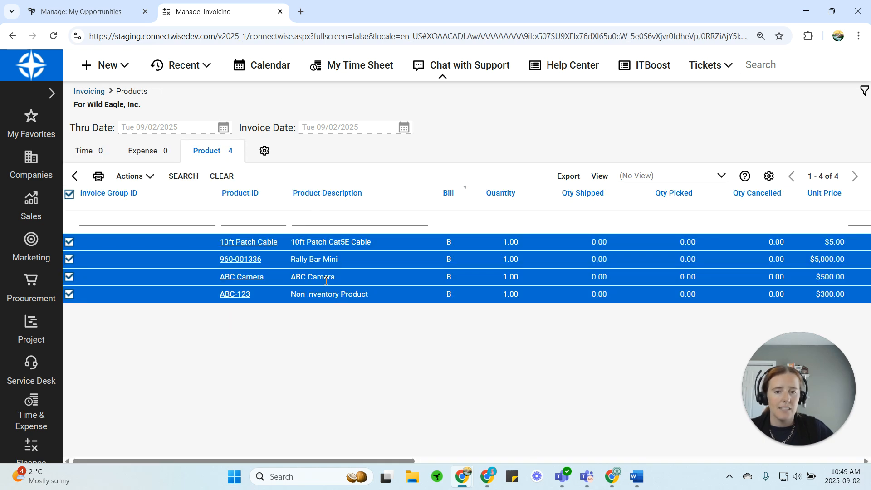
# - Review the products on the Wild Eagle line billed at $8,280.00, then return to the Invoicing list
pyautogui.click(89, 93)
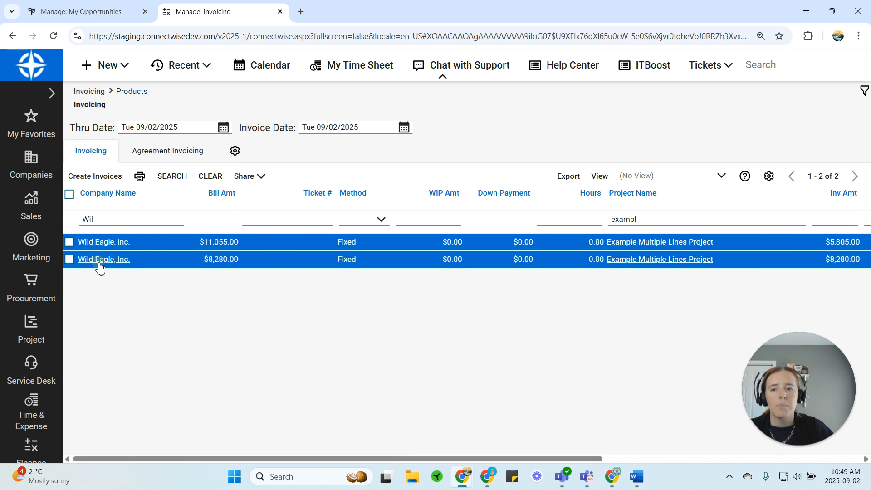
pyautogui.click(100, 263)
pyautogui.click(219, 152)
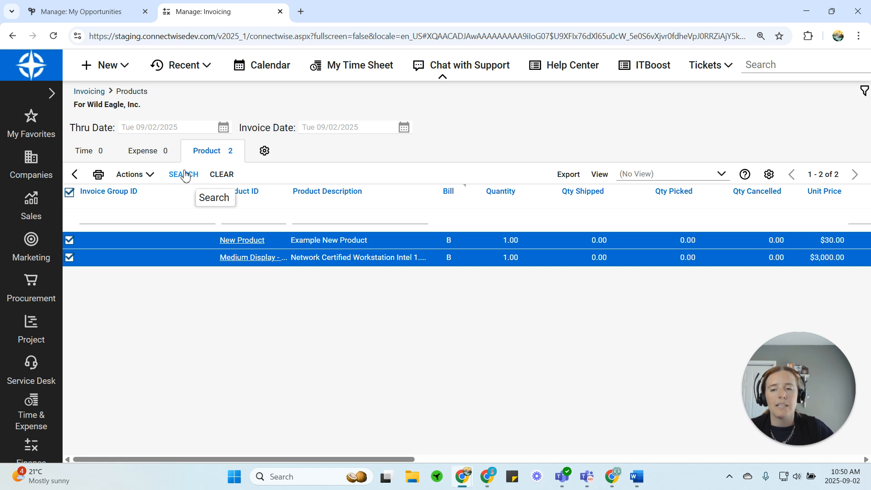
pyautogui.click(90, 91)
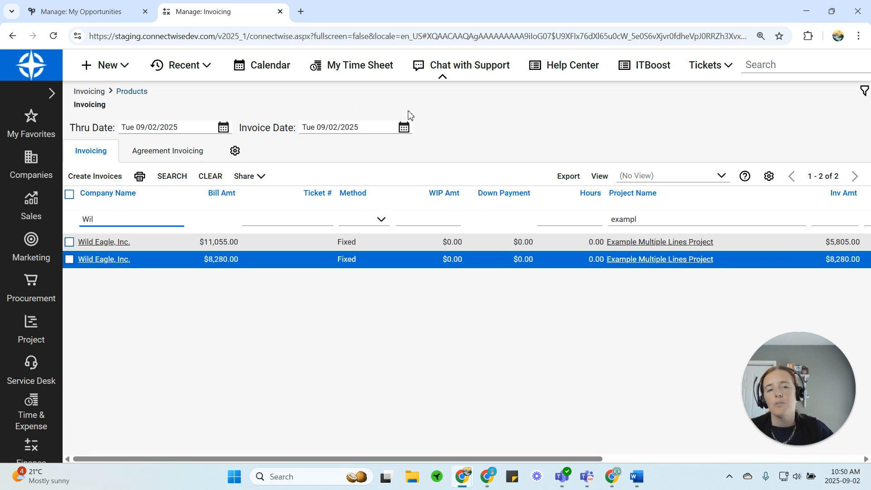
# - Open Example Multiple Lines Project from the $11,055.00 line and review its finance information, including Location, and its products
pyautogui.click(666, 243)
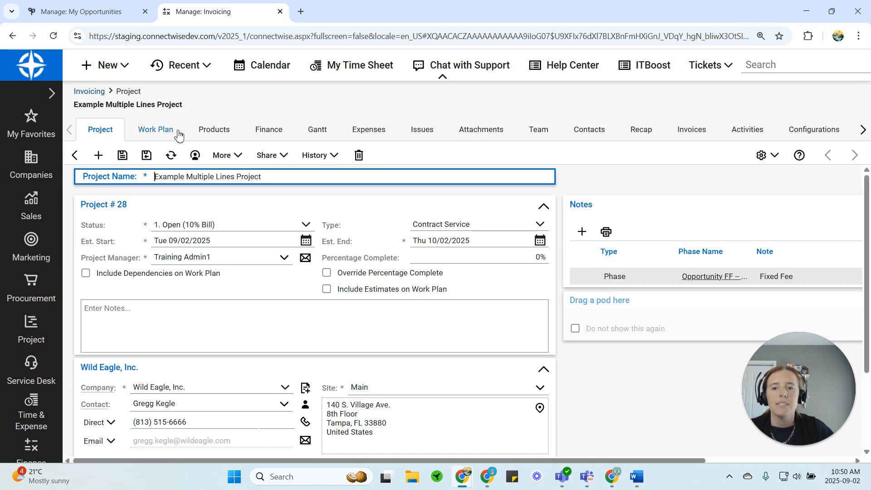
pyautogui.click(269, 132)
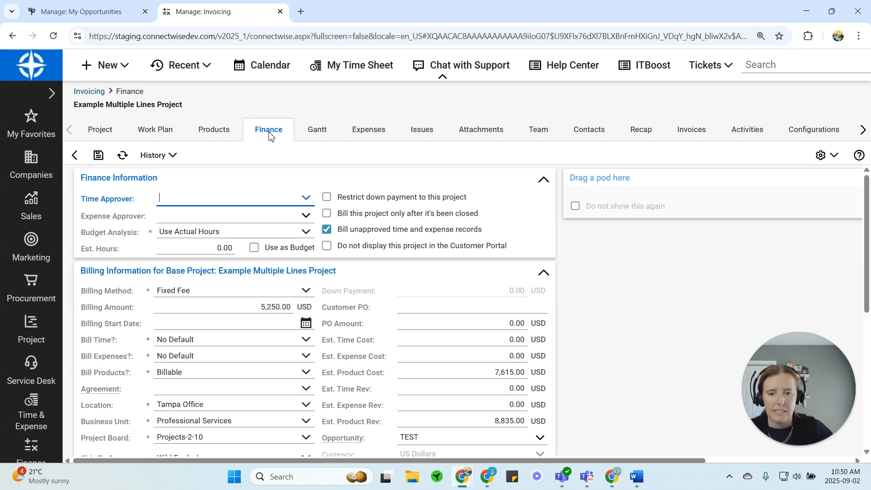
pyautogui.click(243, 402)
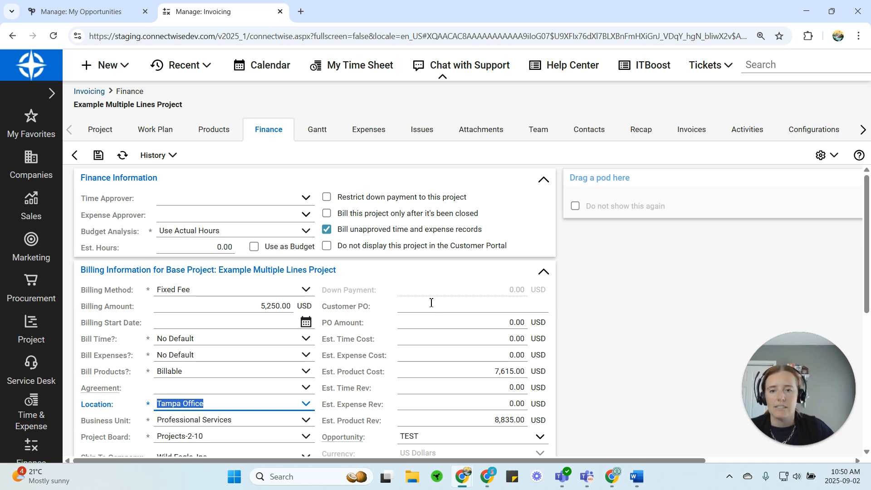
pyautogui.click(221, 134)
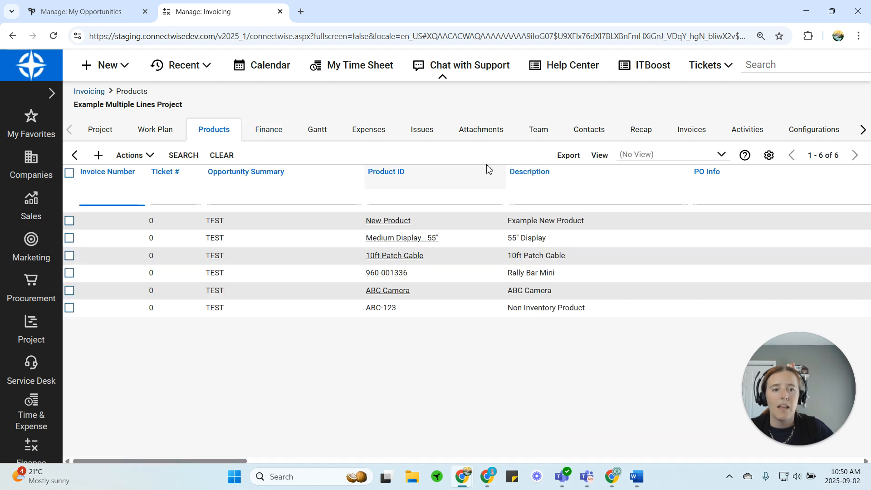
# - Move the Location column of the project's product list to sit between Ticket # and Opportunity Summary
pyautogui.moveTo(191, 461); pyautogui.dragTo(605, 462)
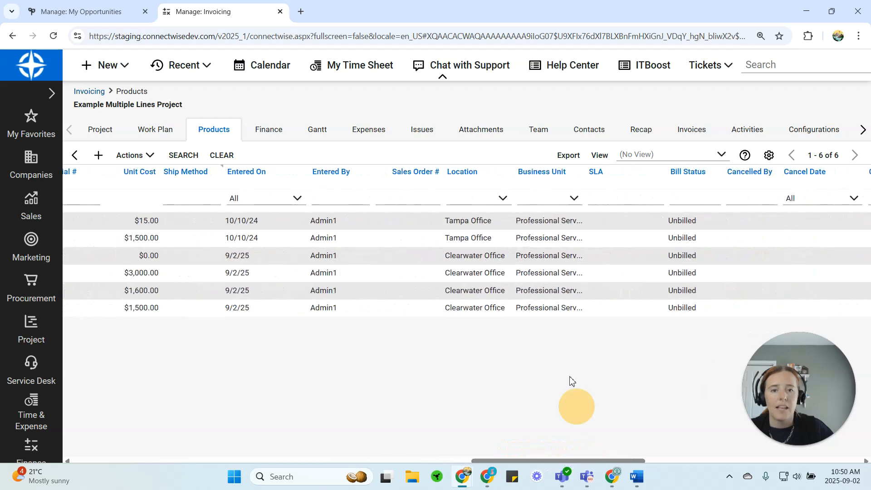
pyautogui.moveTo(482, 177); pyautogui.dragTo(213, 177)
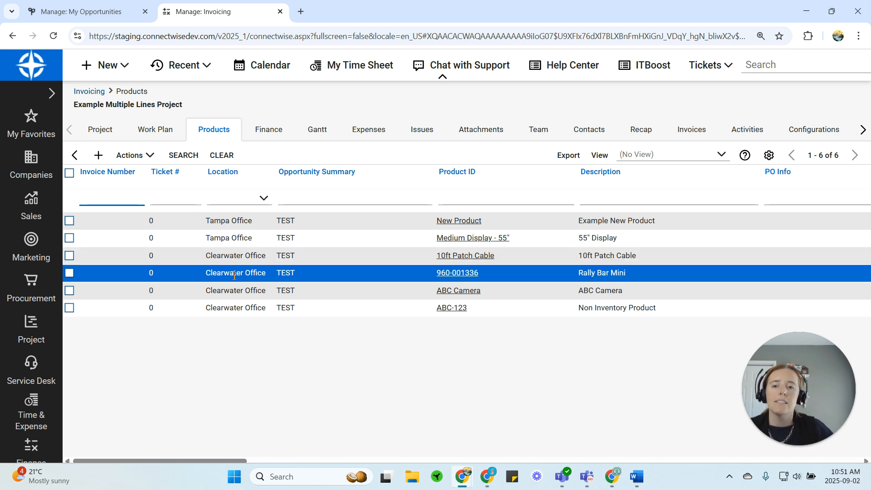
pyautogui.click(237, 308)
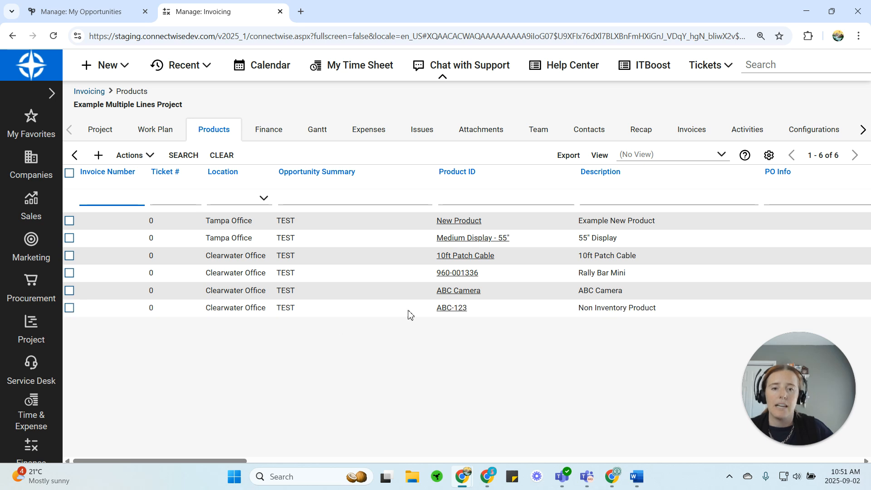
# - Open the 10ft Patch Cable product, set its Location to Tampa Office, and save the record
pyautogui.click(490, 257)
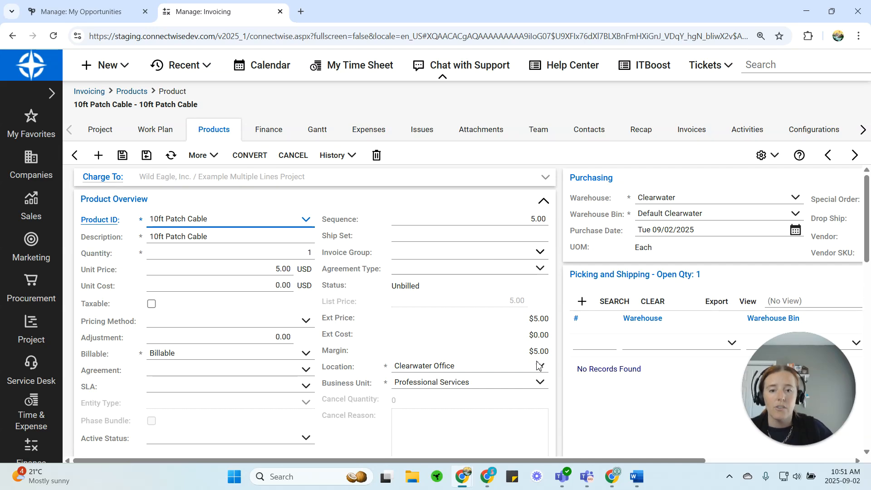
pyautogui.click(524, 368)
pyautogui.click(468, 395)
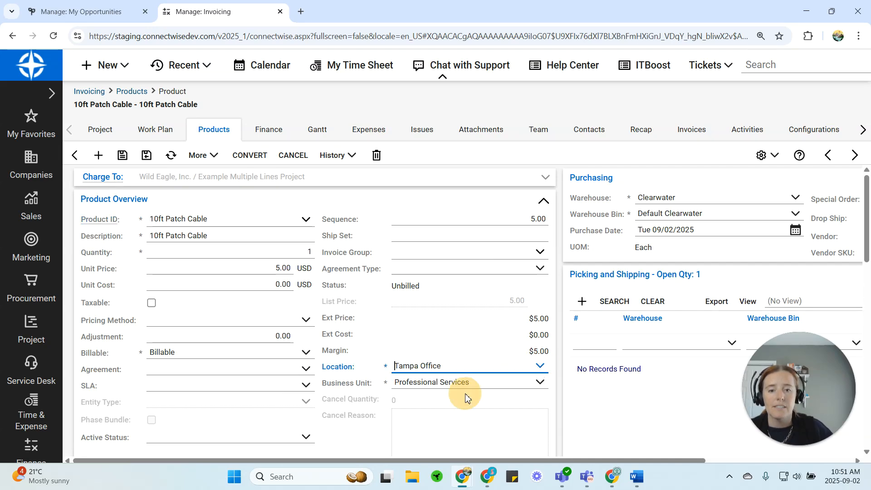
pyautogui.click(123, 156)
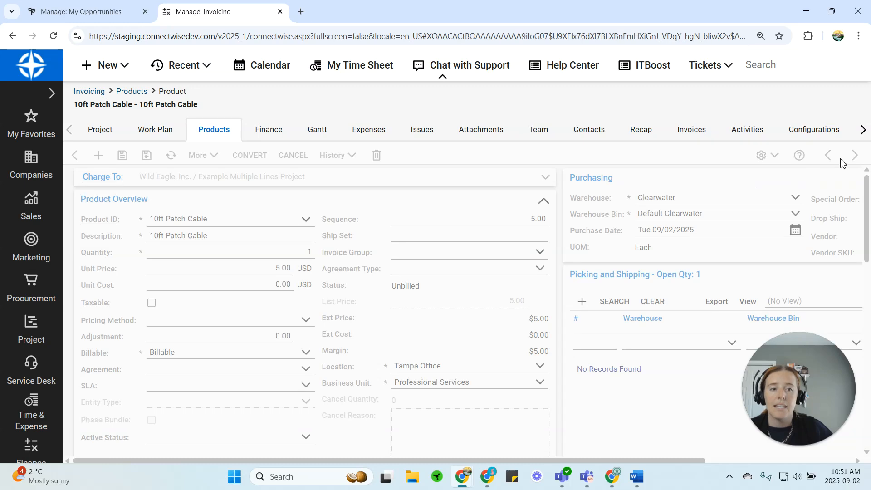
# - Go to the 960-001336 Rally Bar Mini product, set its Location to Tampa Office, and save it
pyautogui.click(855, 155)
pyautogui.click(540, 367)
pyautogui.click(453, 395)
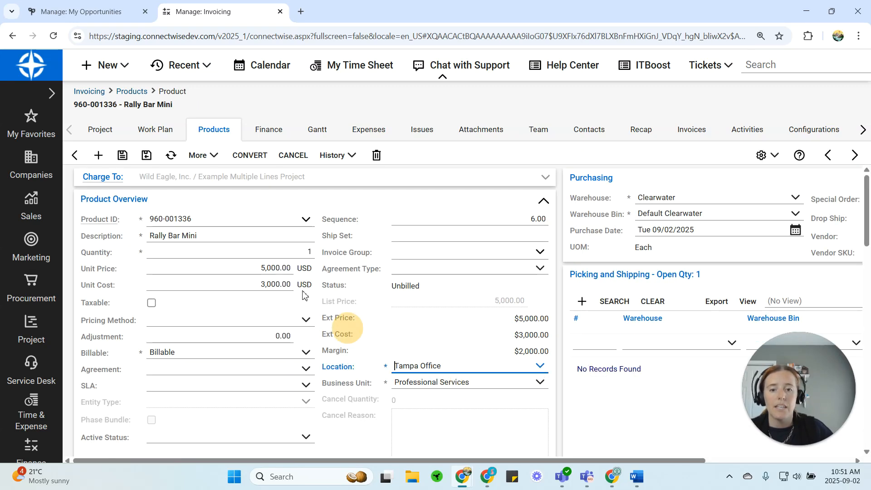
pyautogui.click(123, 156)
# - Go to the ABC Camera product, change its Location to Tampa Office, and save the record
pyautogui.click(856, 156)
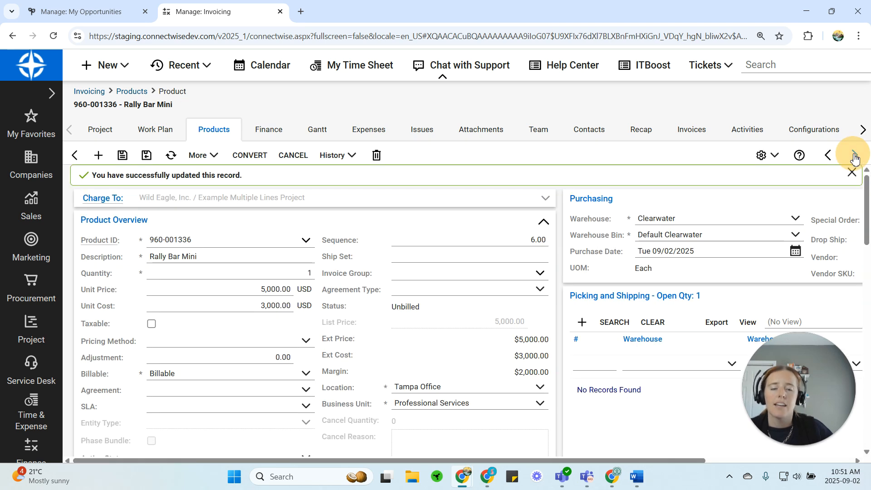
pyautogui.click(541, 367)
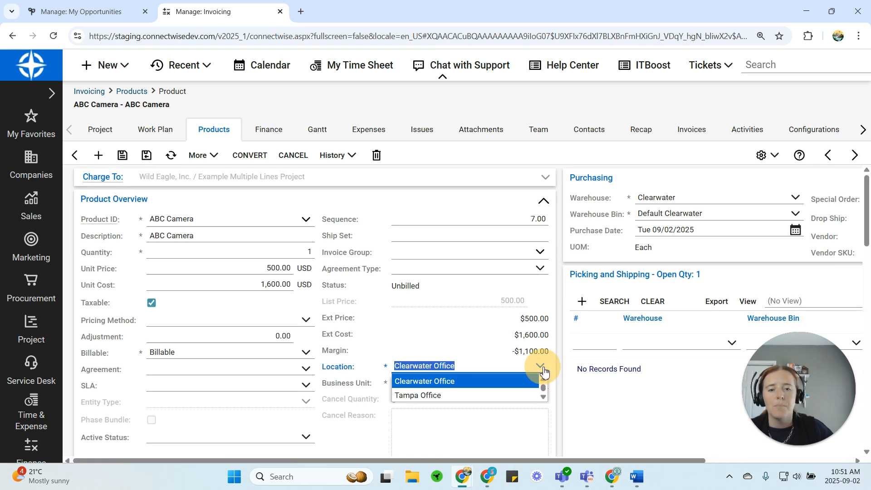
pyautogui.click(477, 395)
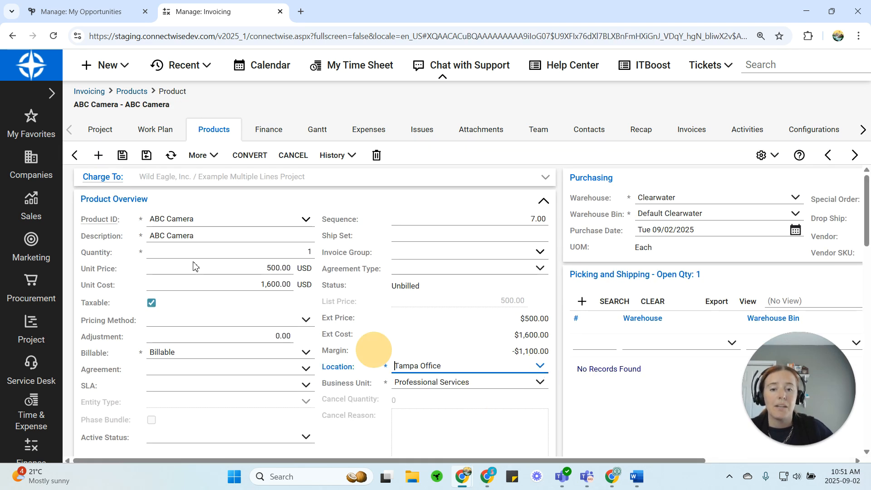
pyautogui.click(122, 155)
# - Go to the ABC-123 Non Inventory Product, assign it the Tampa Office Location, and save the record
pyautogui.click(855, 155)
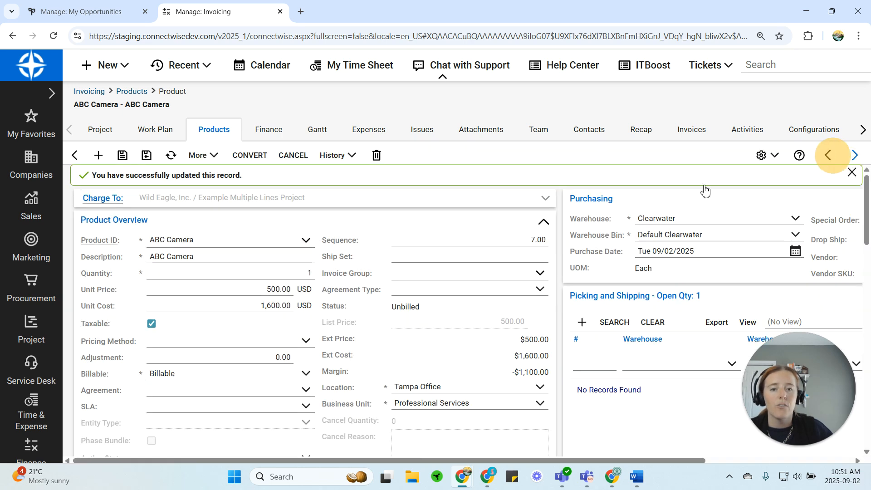
pyautogui.click(540, 367)
pyautogui.click(463, 395)
pyautogui.click(127, 156)
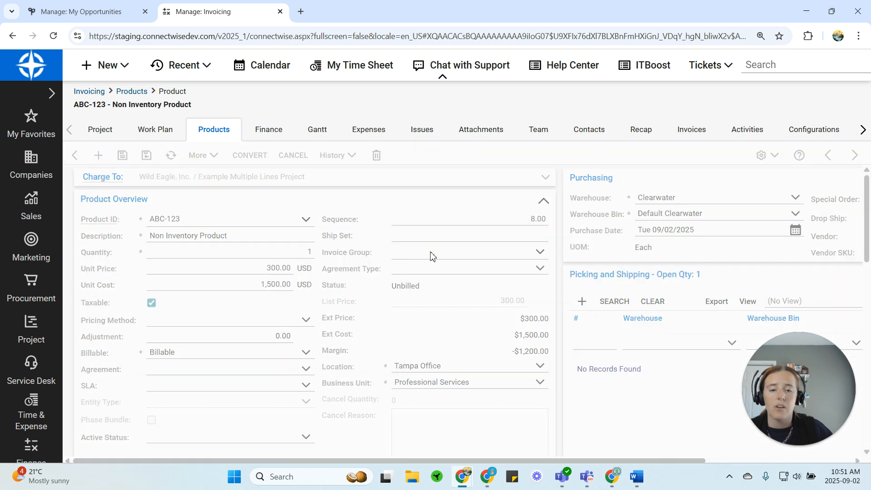
# - Return to the Invoicing list and rerun the search with the existing company and project name filters
pyautogui.click(88, 95)
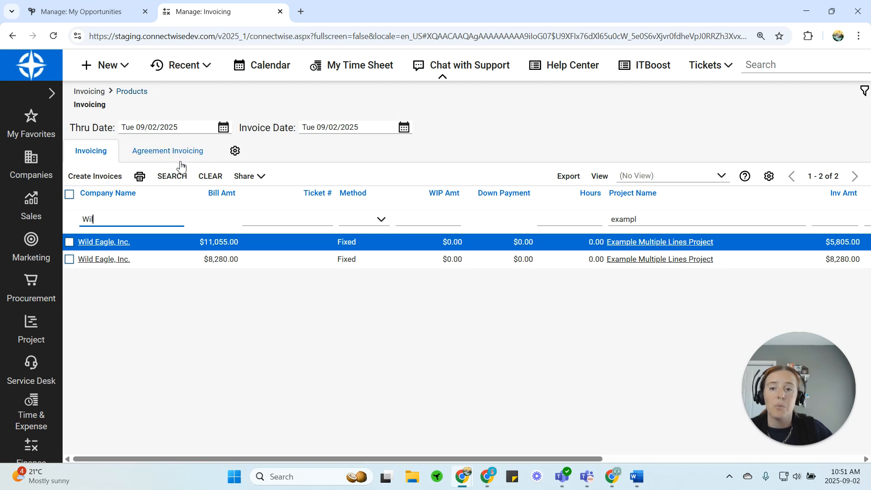
pyautogui.click(173, 178)
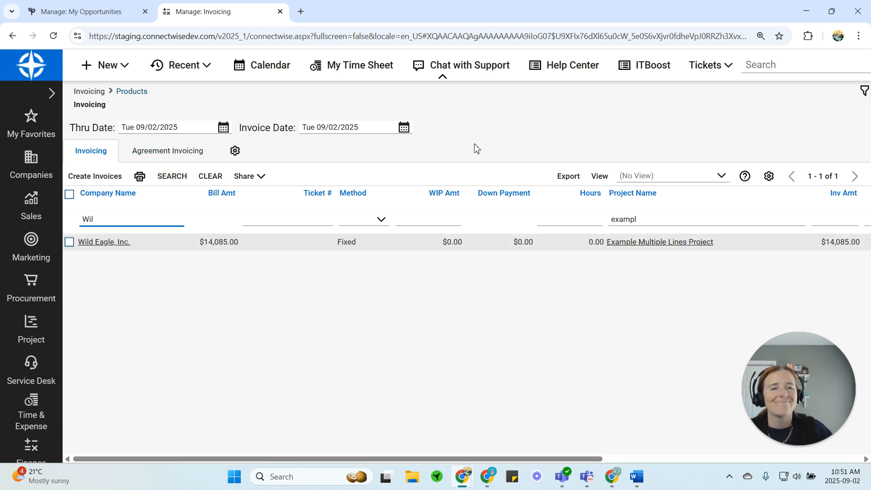